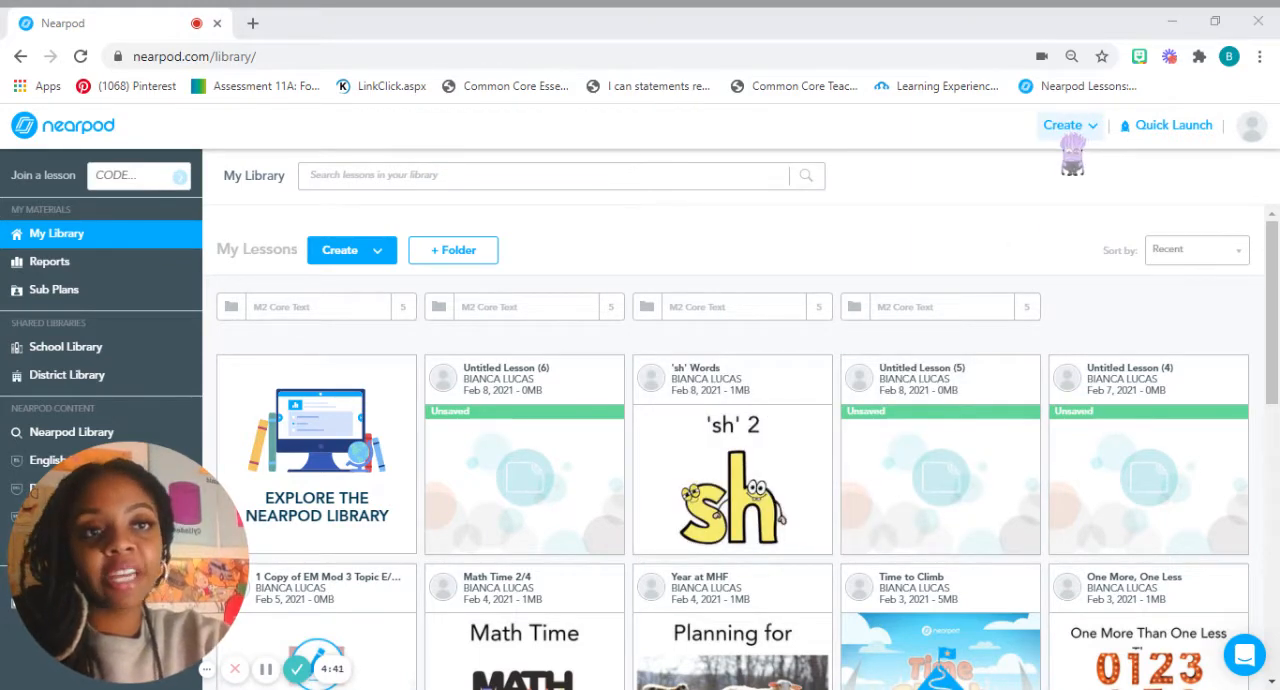
Create a new lesson and start a Draw It activity as its first slide.
left_click(1066, 130)
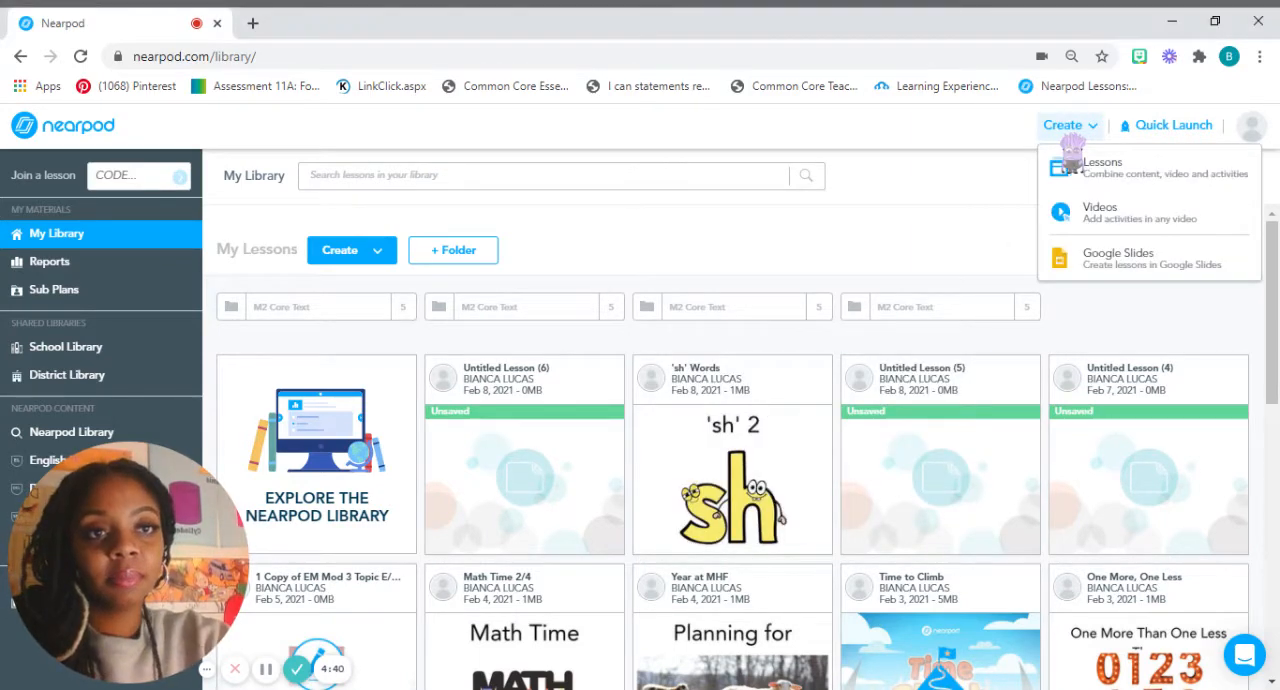
left_click(1139, 178)
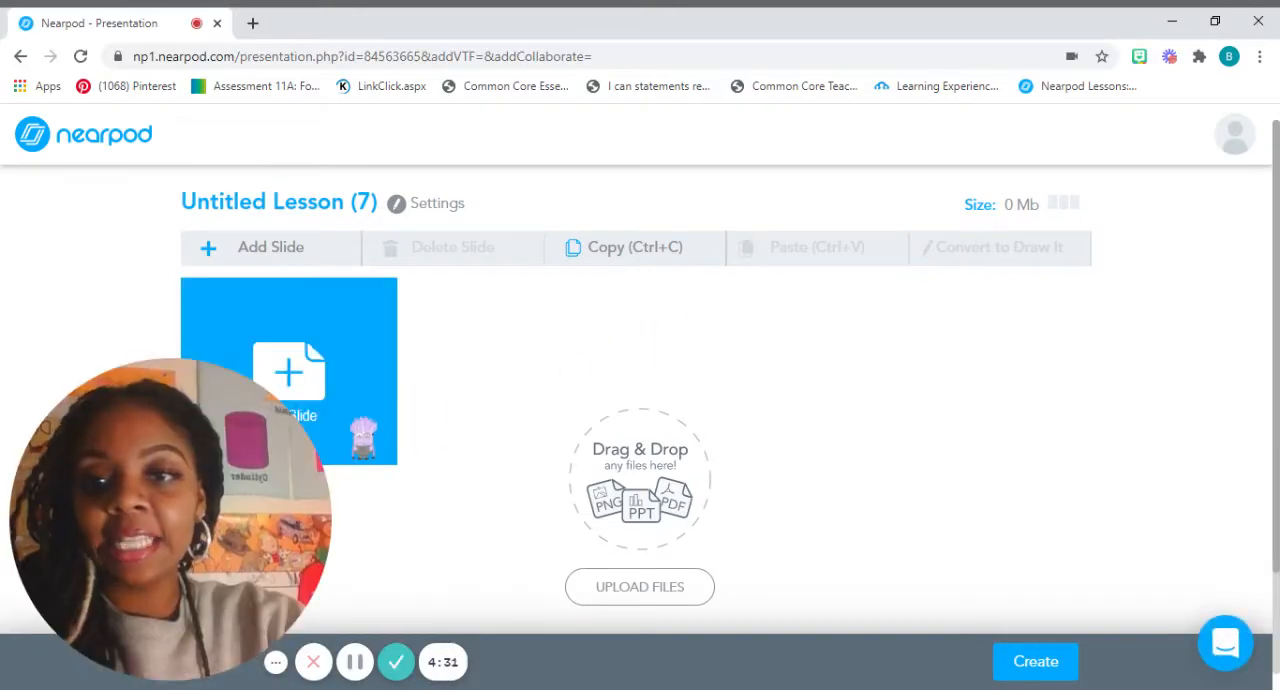
left_click(362, 437)
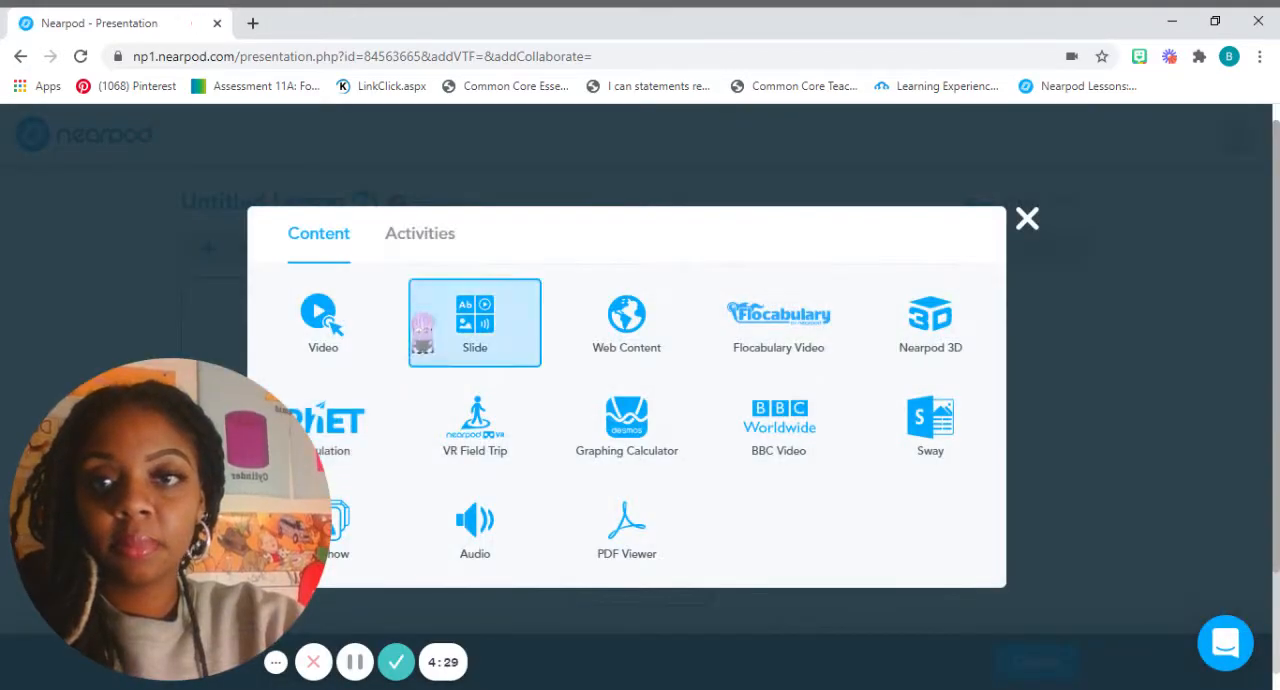
left_click(426, 252)
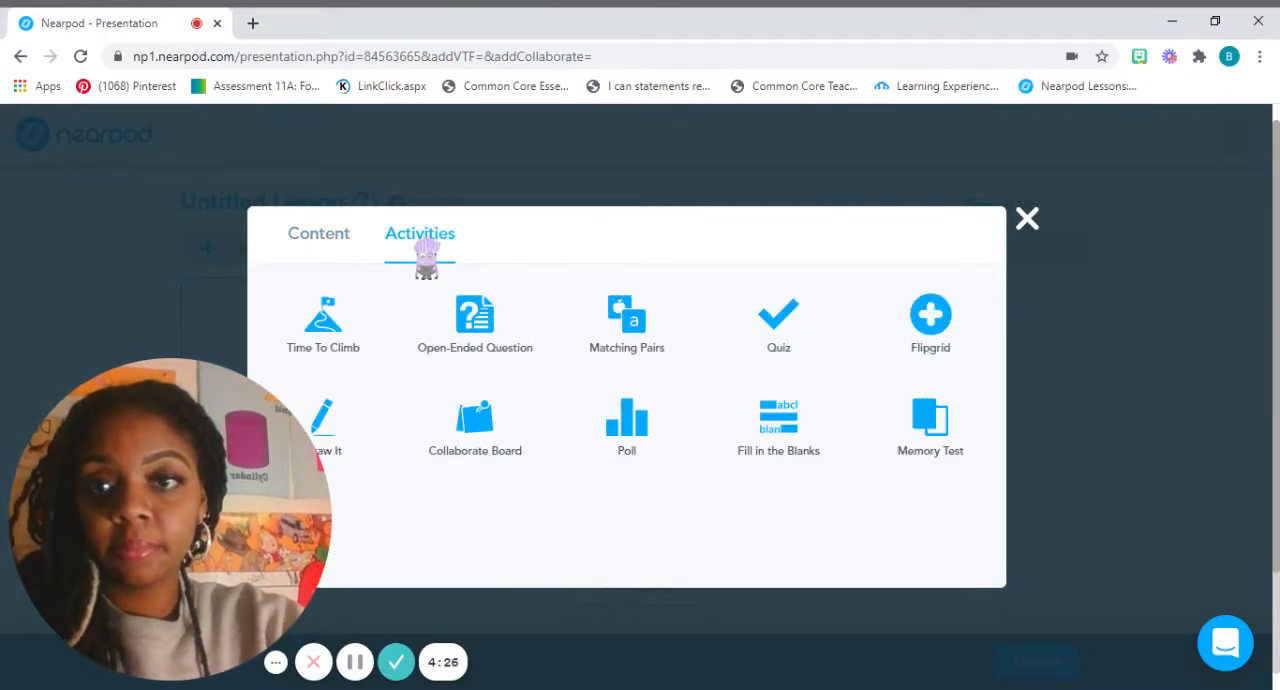
left_click(348, 436)
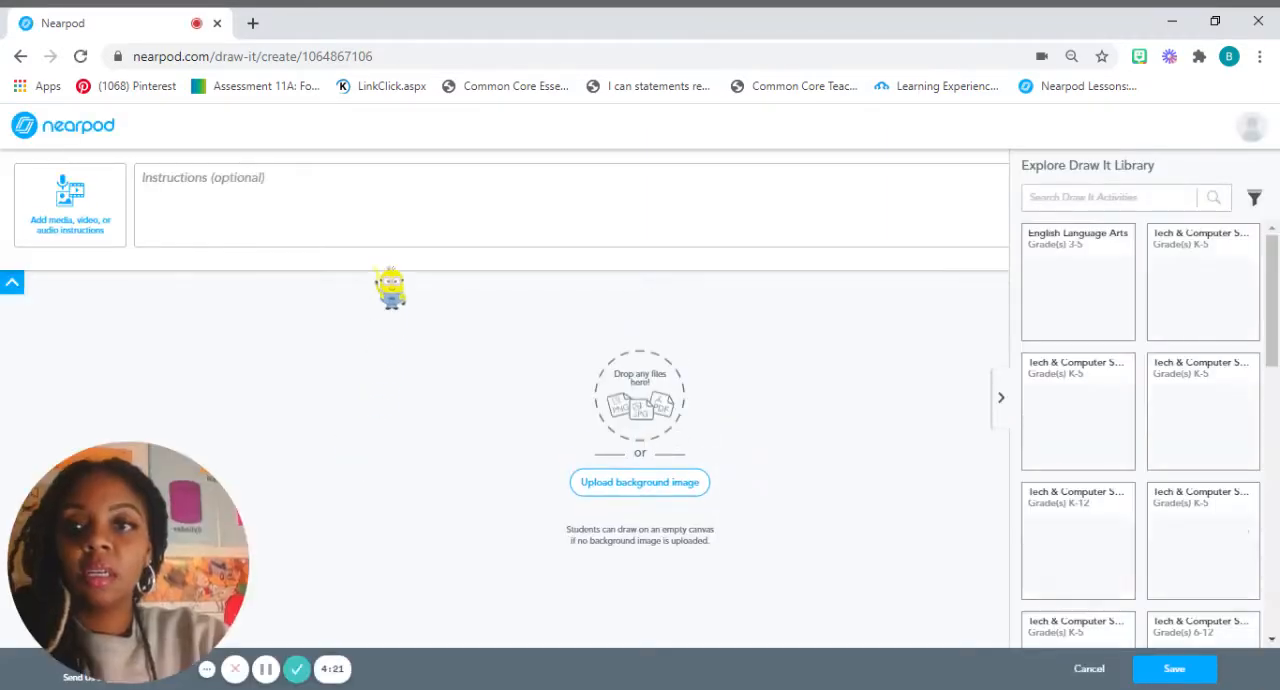
Enter the instruction "Solve." and upload the addition problems worksheet from the computer as the Draw It background image.
left_click(345, 213)
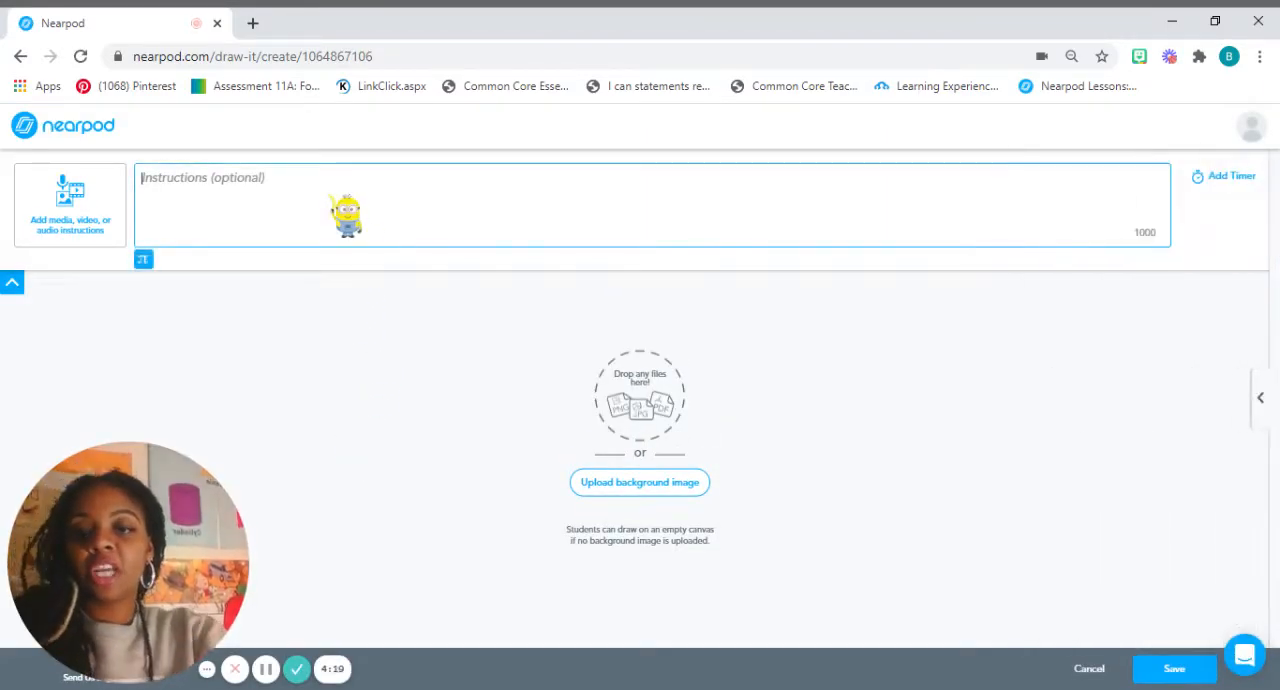
type("Solve.")
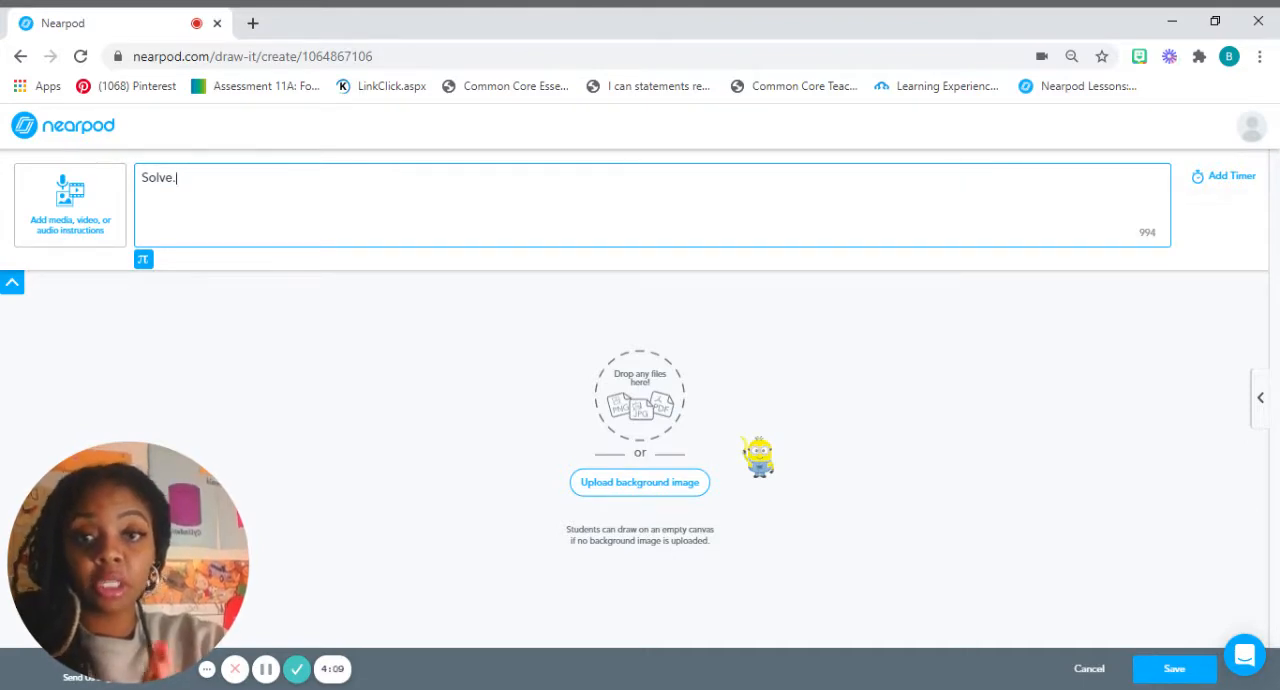
left_click(660, 484)
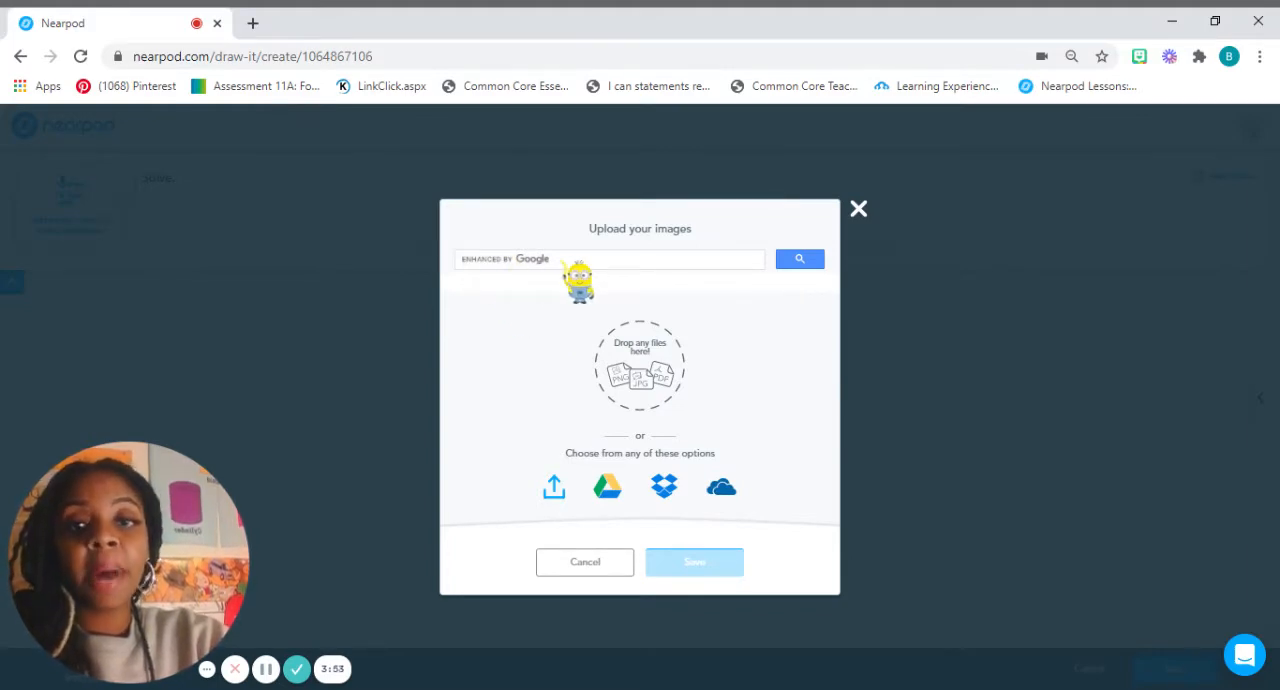
left_click(555, 492)
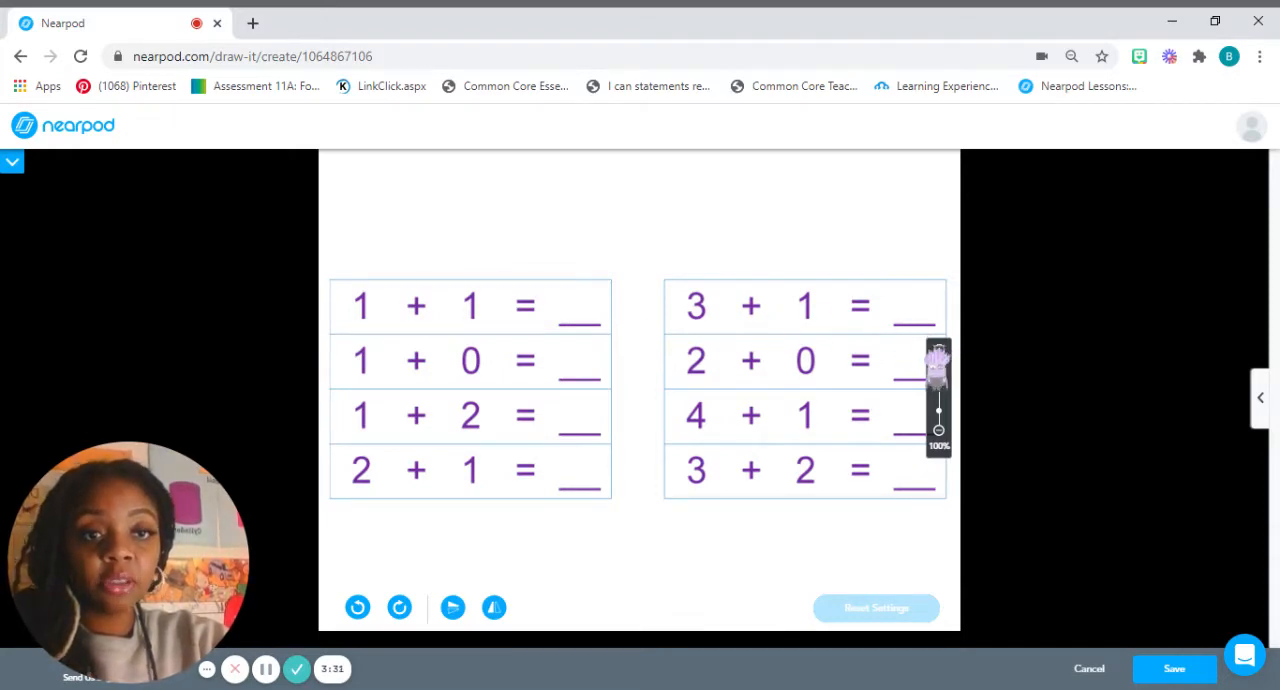
Try the background image at 75%, return it to 100% and save the Draw It activity.
left_click(938, 431)
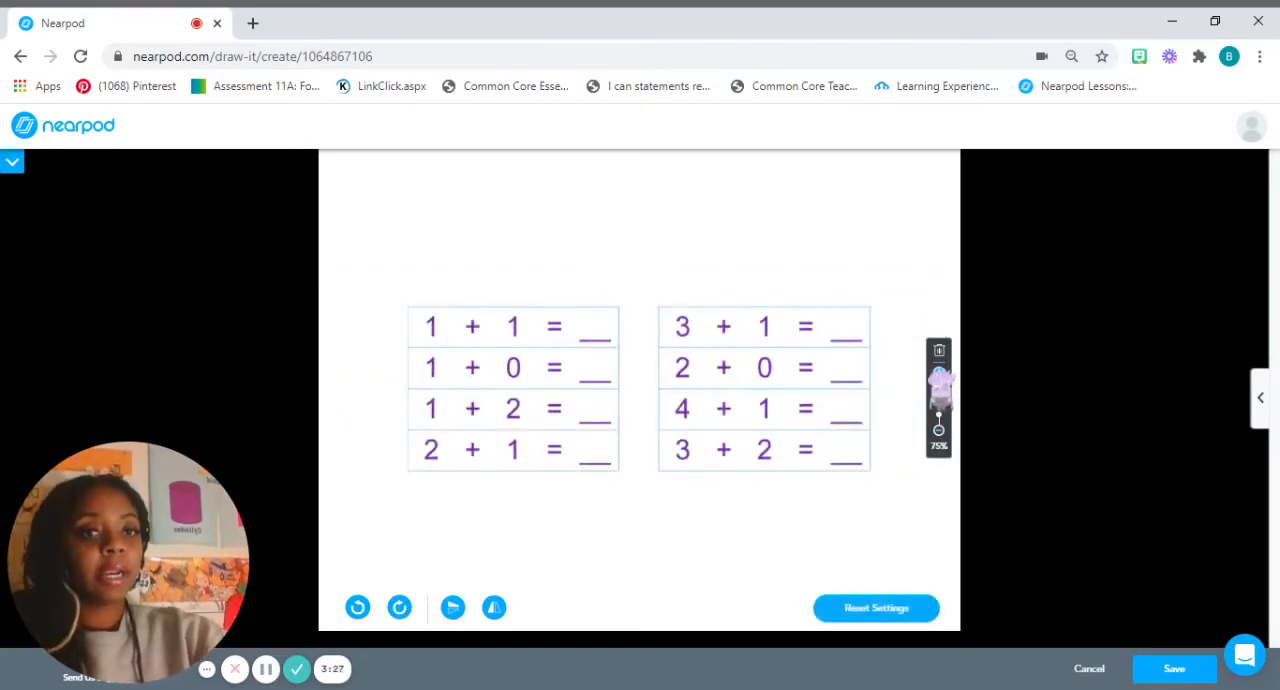
left_click(939, 374)
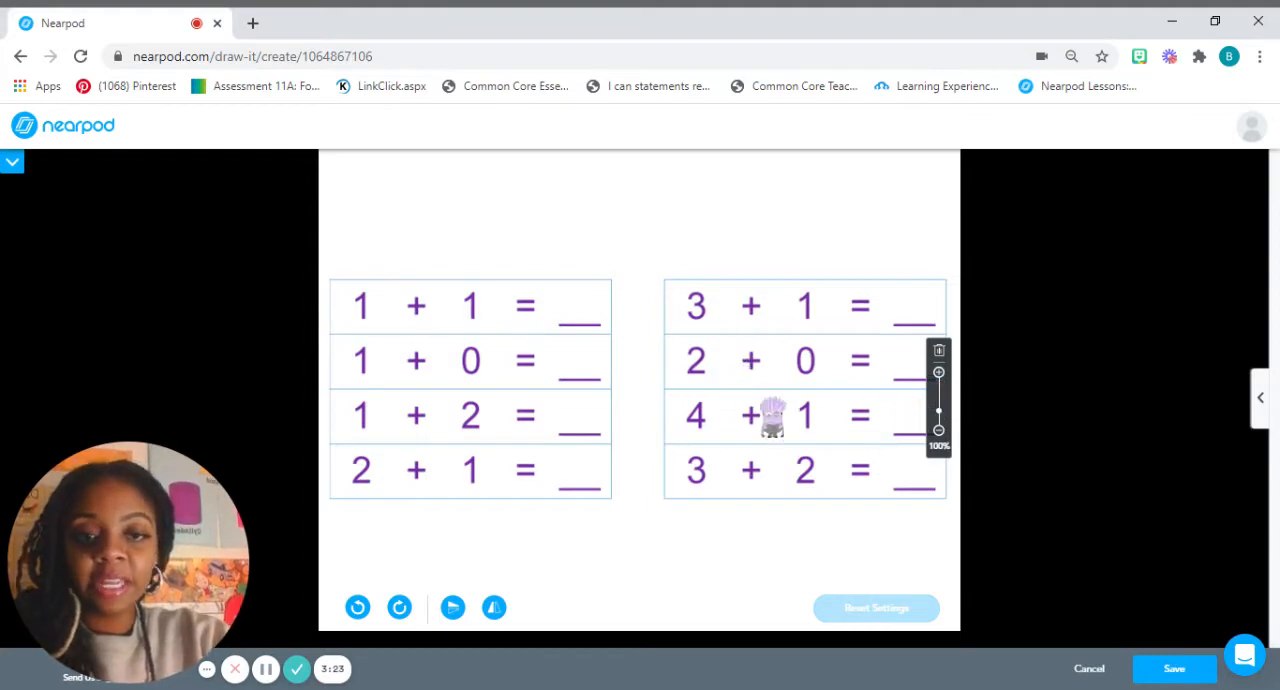
left_click(1160, 670)
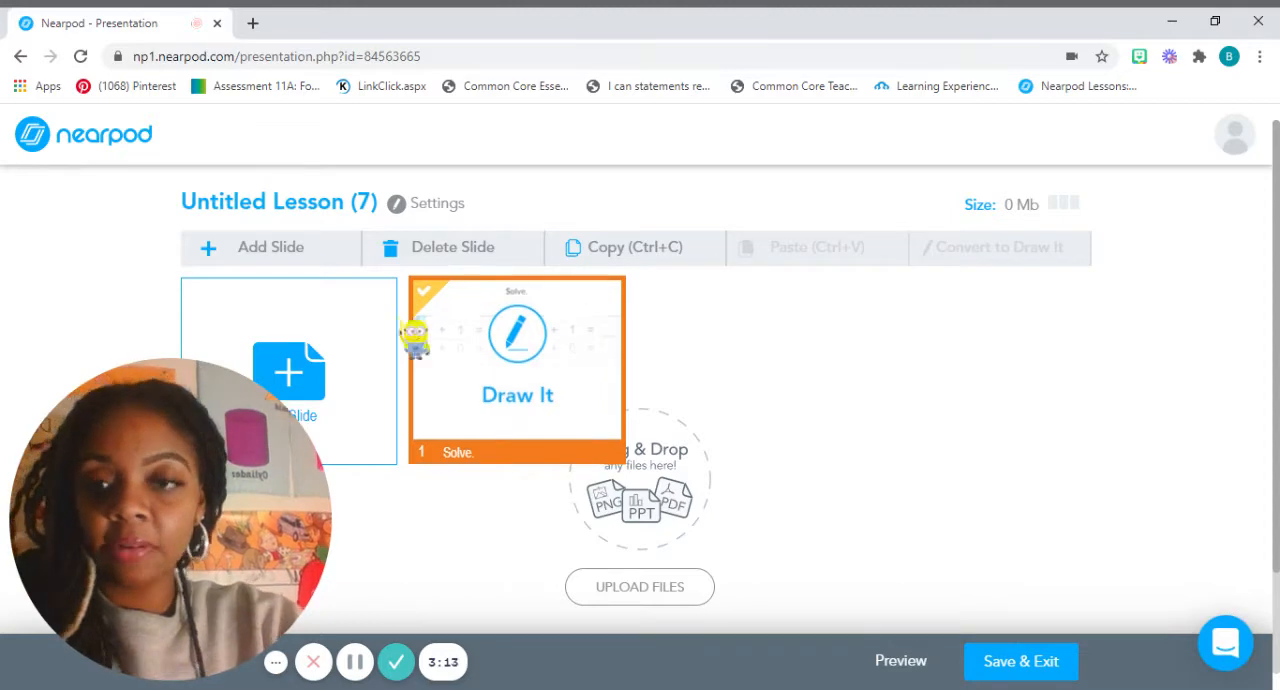
Add a content slide to the lesson and title it "Adding".
left_click(355, 388)
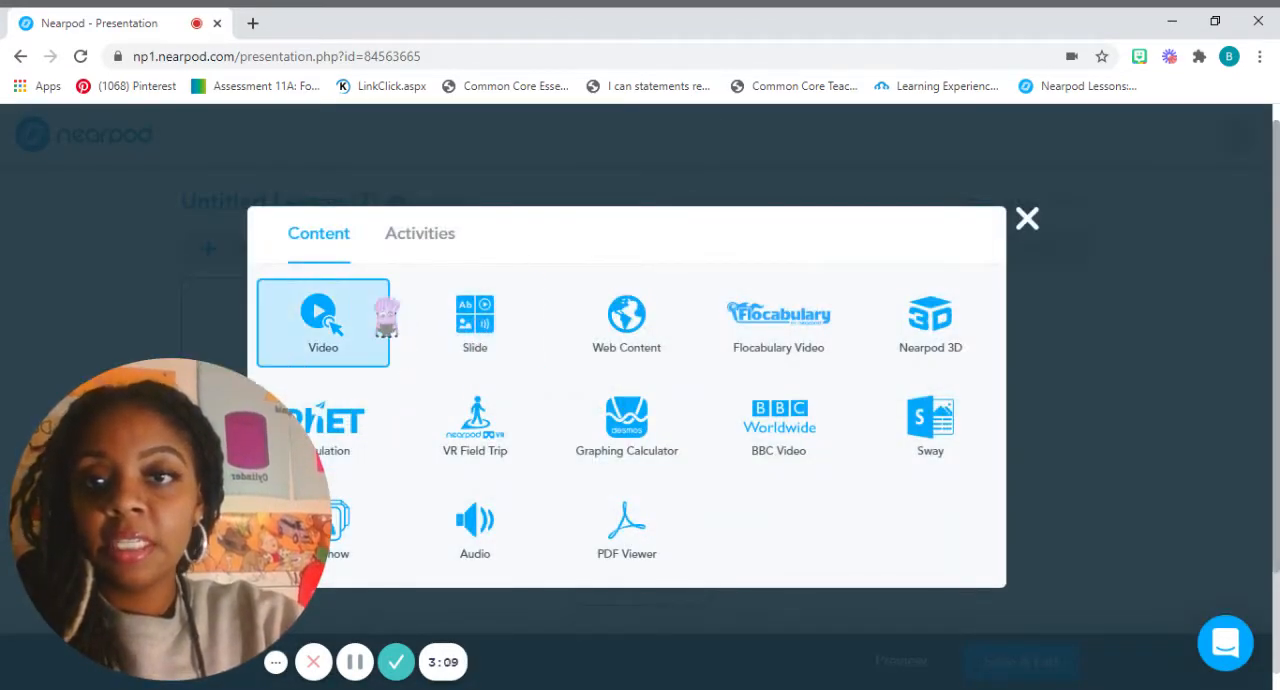
left_click(494, 358)
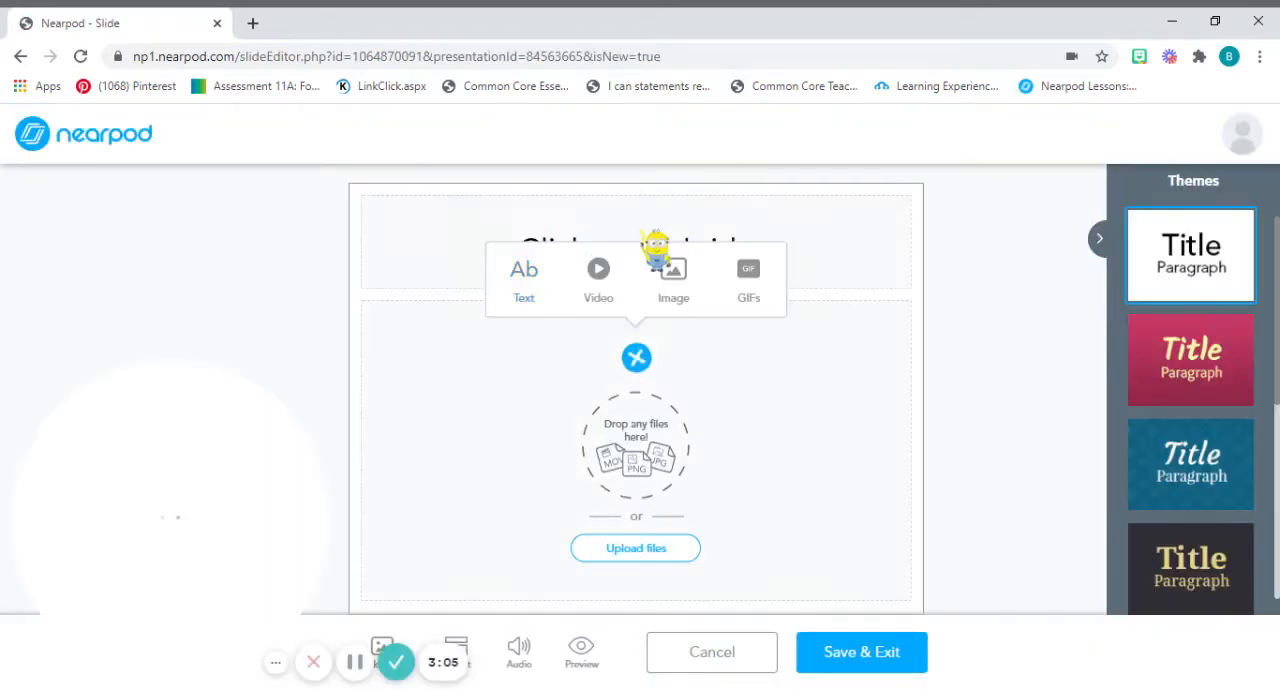
left_click(657, 249)
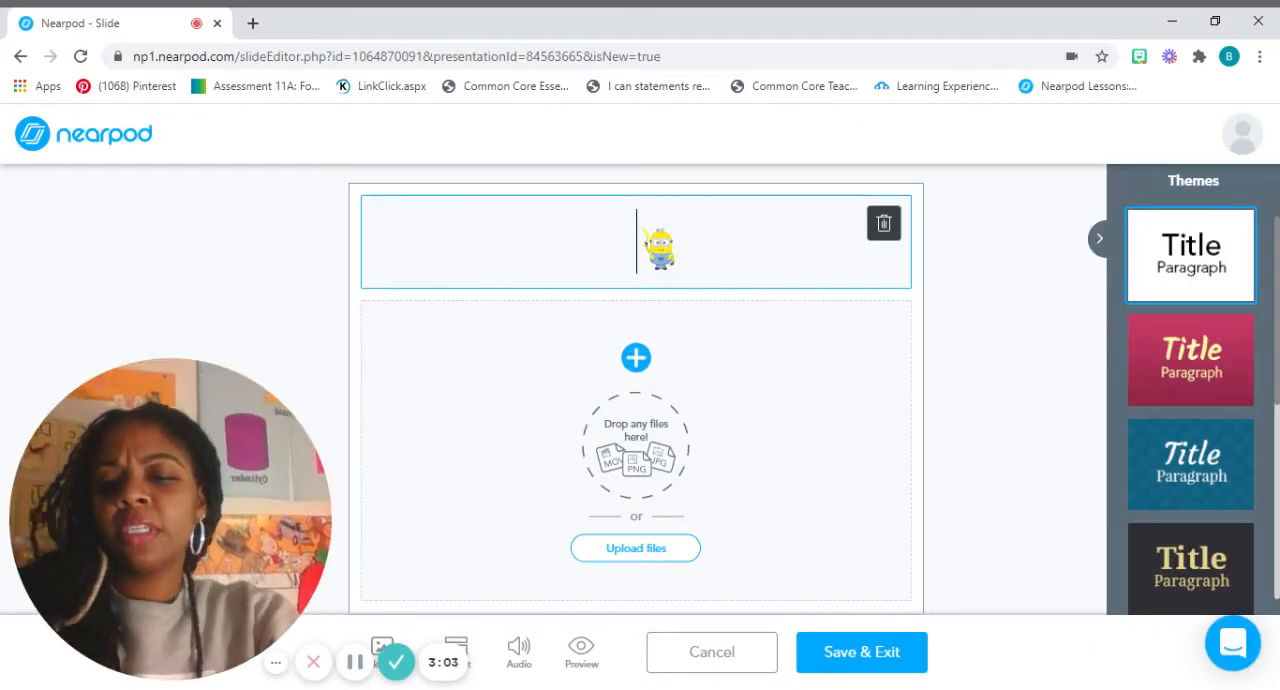
type("Adding")
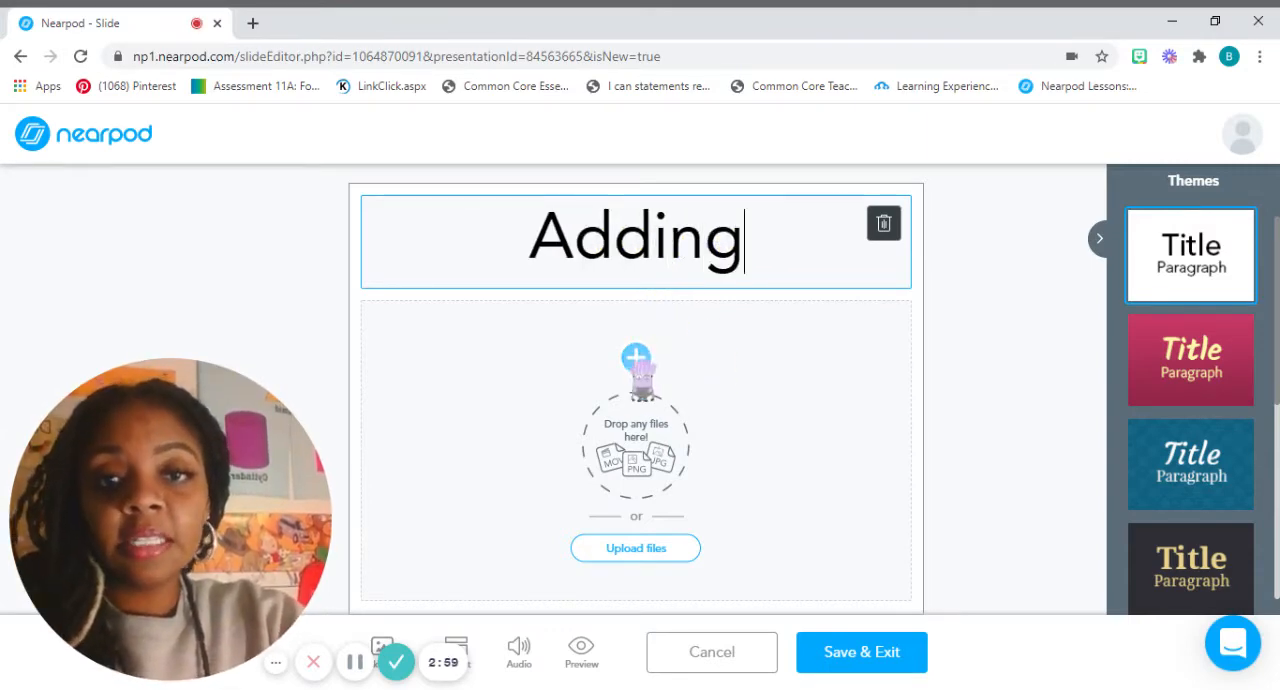
Search the web for "adding clipart", insert the second chalkboard-and-apple picture below the title, and save the slide.
left_click(636, 357)
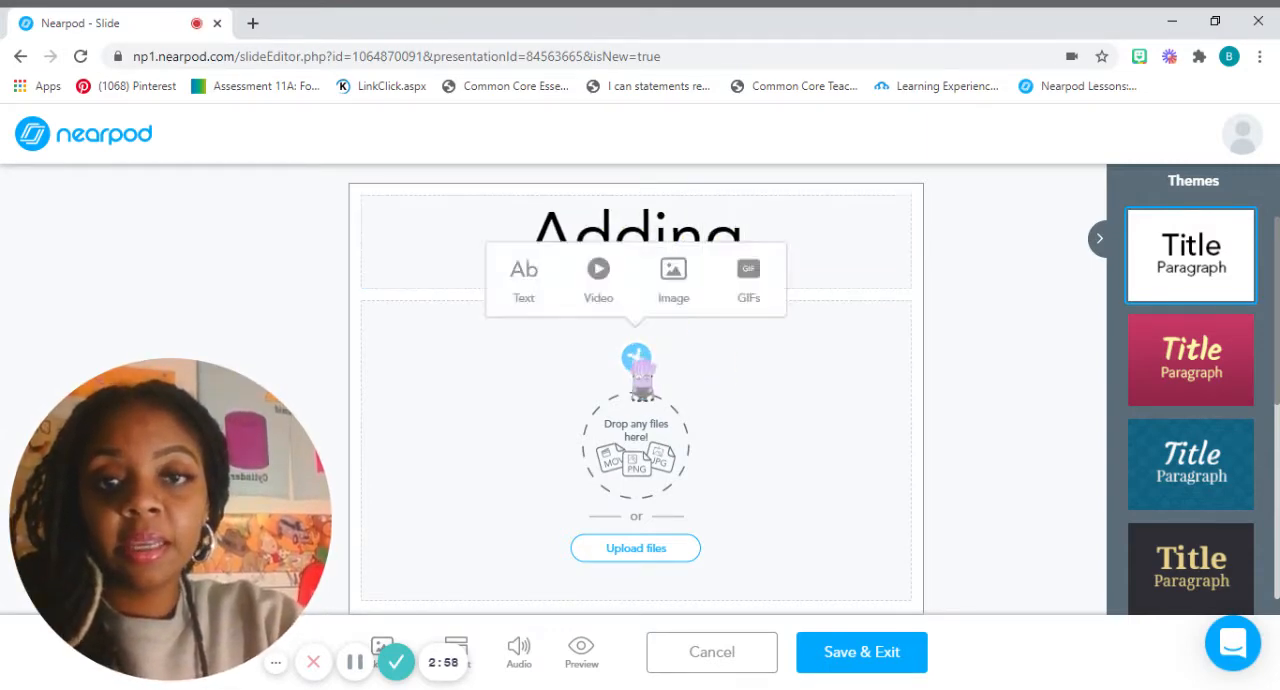
left_click(677, 305)
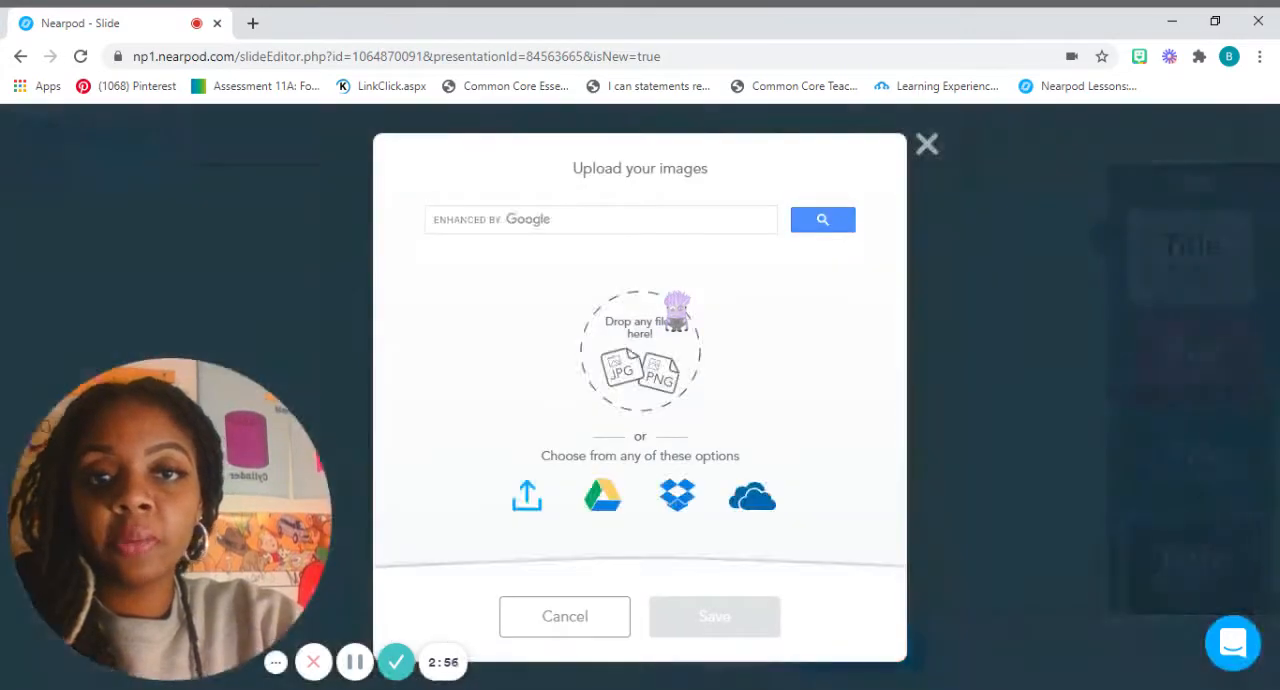
left_click(688, 232)
type("adding cl")
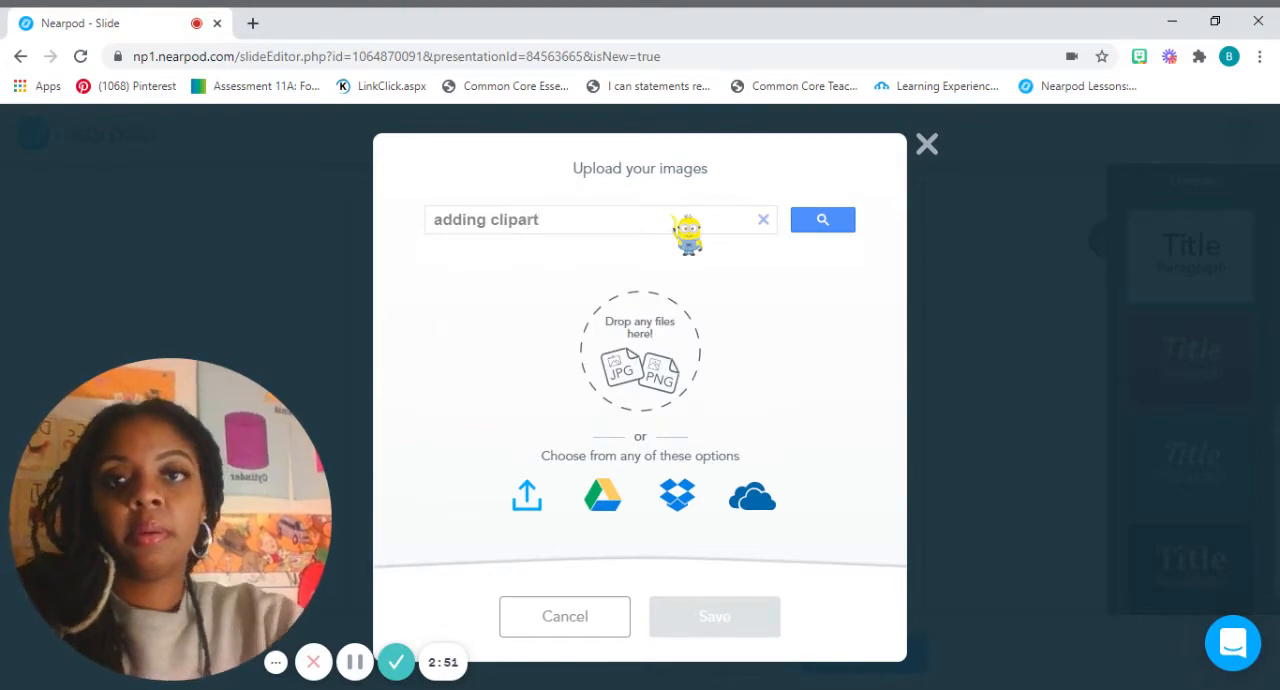
type("ipart")
key("Return")
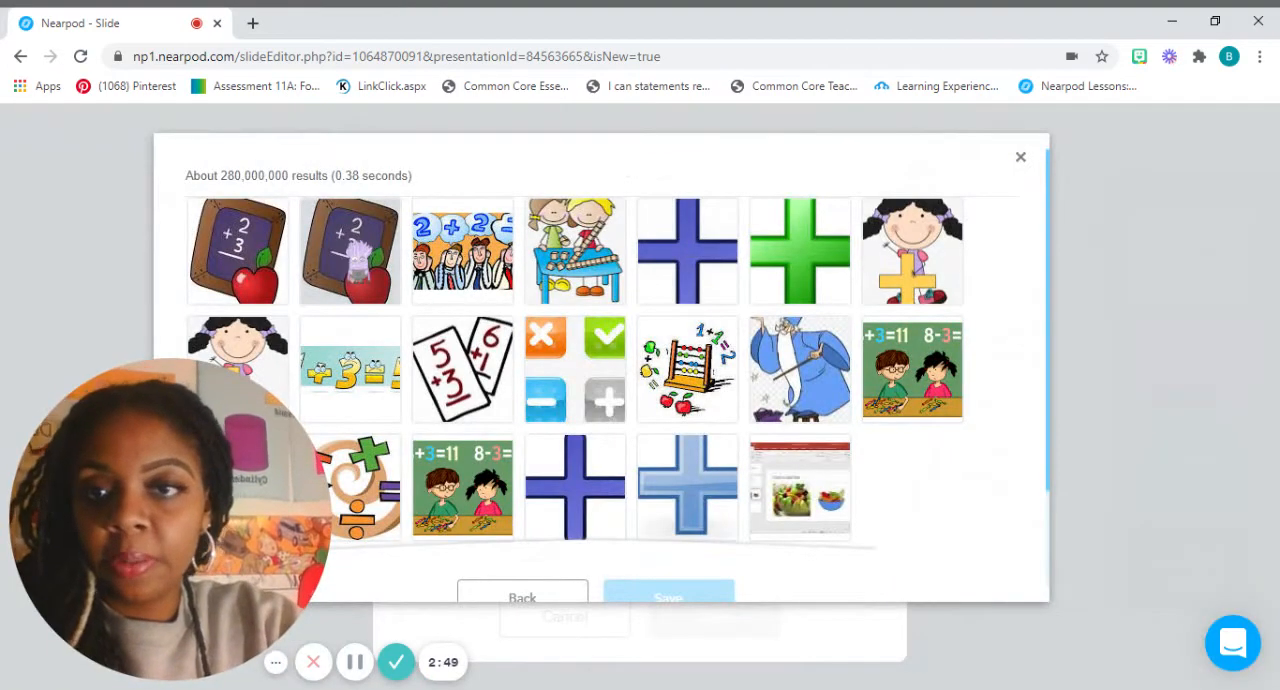
left_click(357, 258)
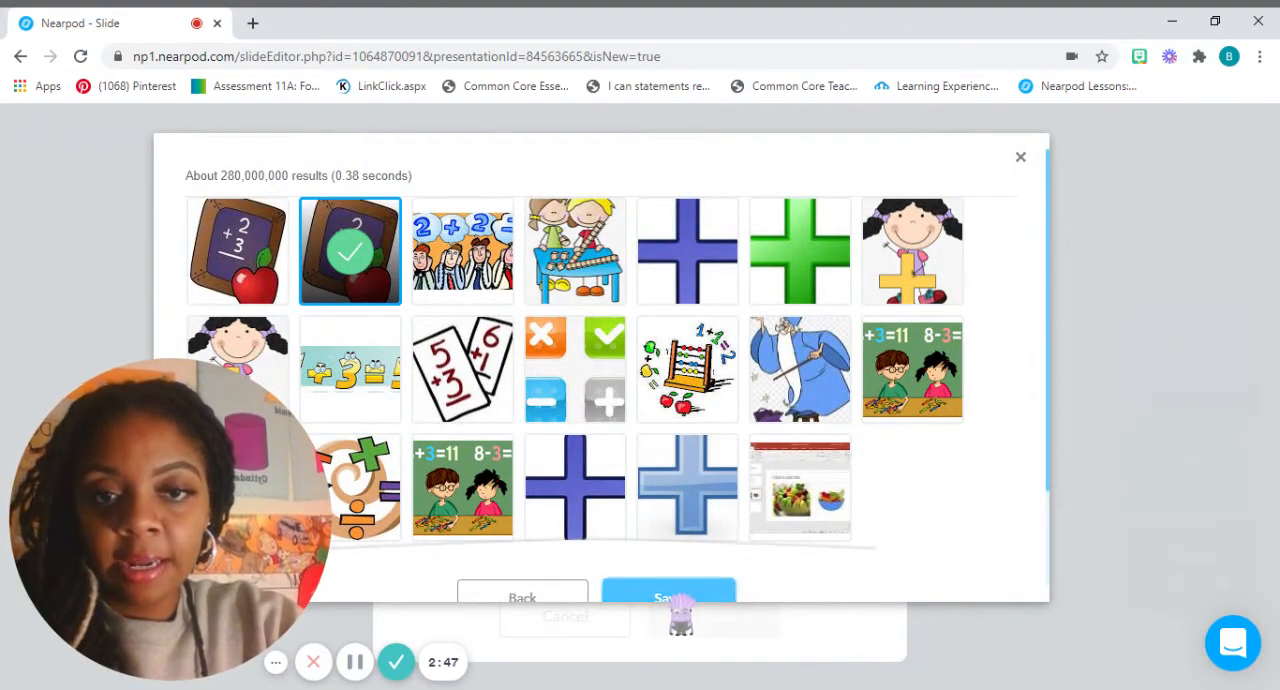
left_click(678, 598)
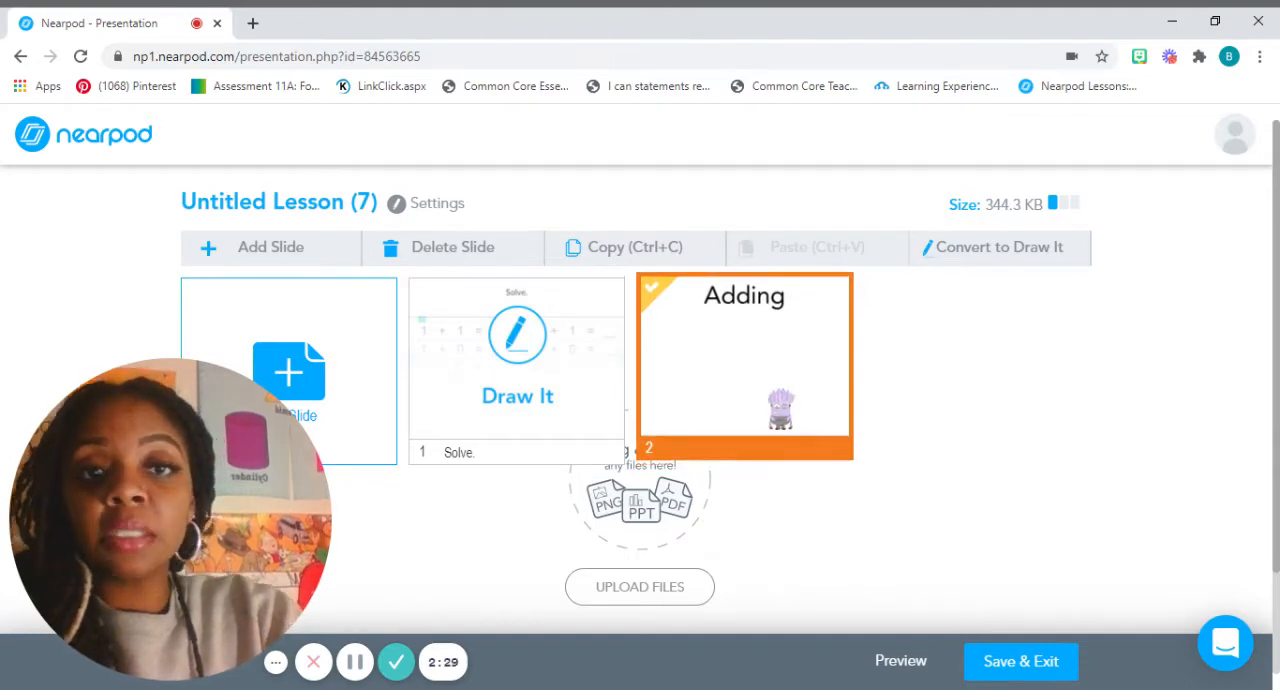
Move the Adding slide ahead of the Draw It activity and save the lesson under the title "Adding 3".
left_click_drag(778, 402, 548, 405)
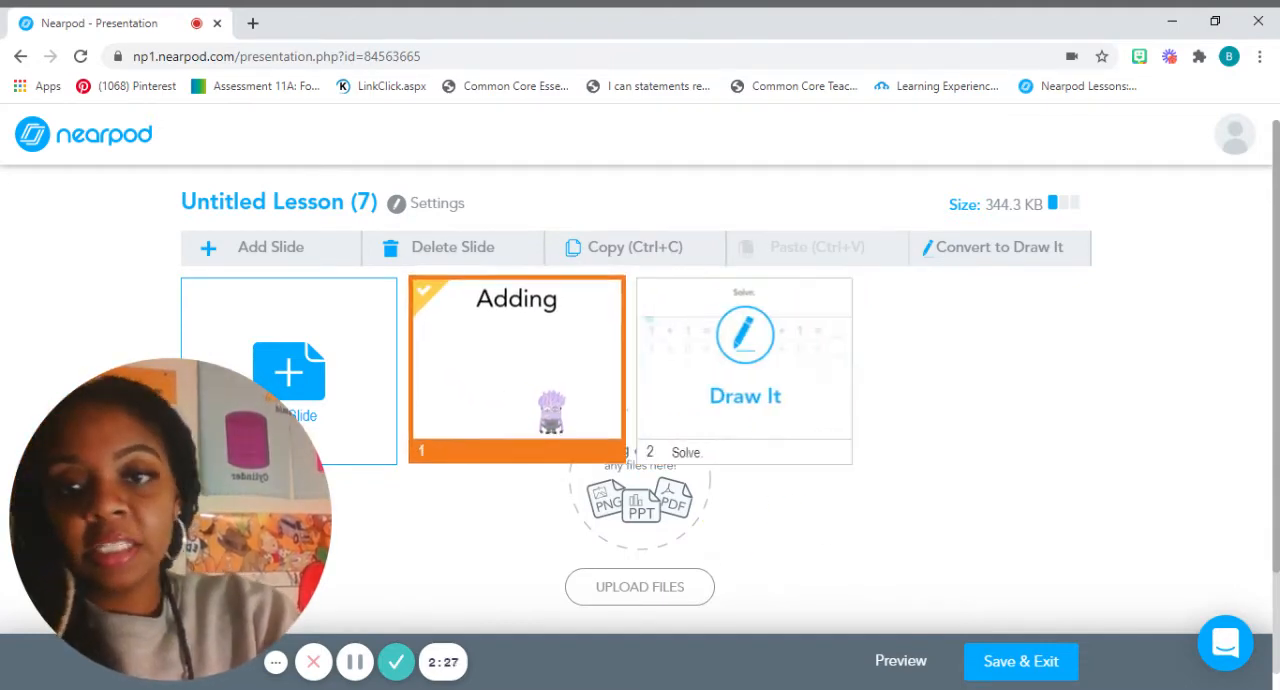
left_click(305, 210)
key("BackSpace")
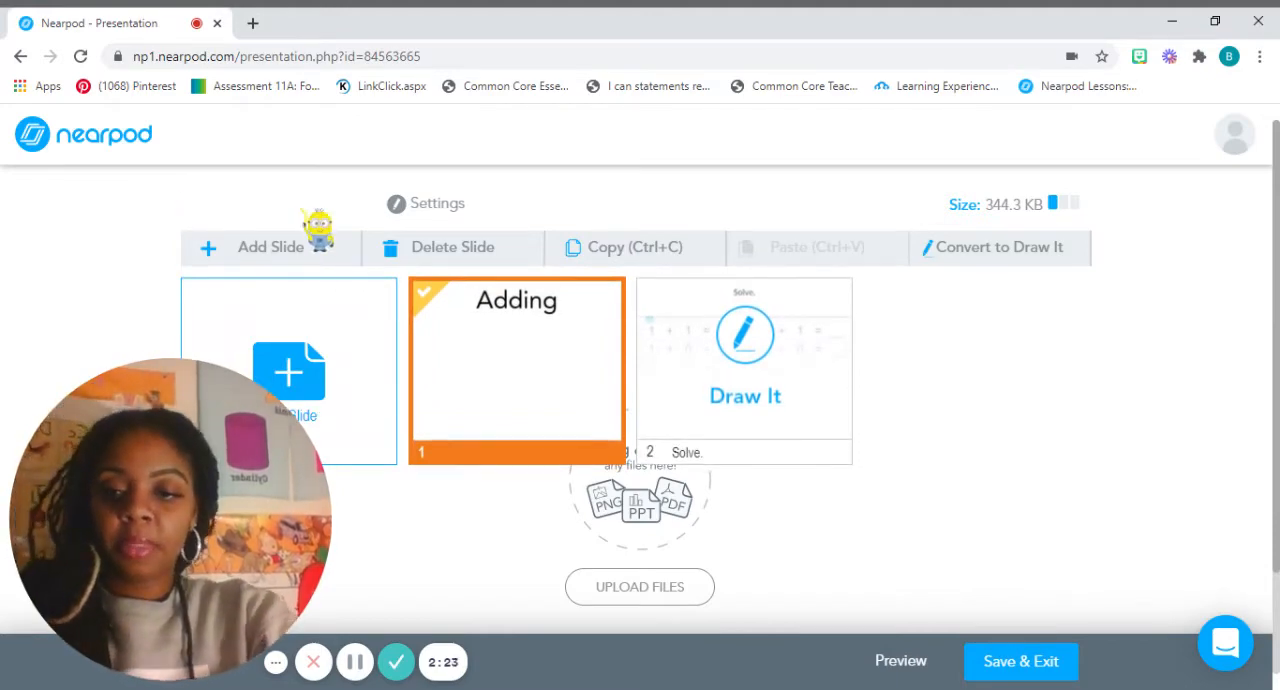
type("Adding 3")
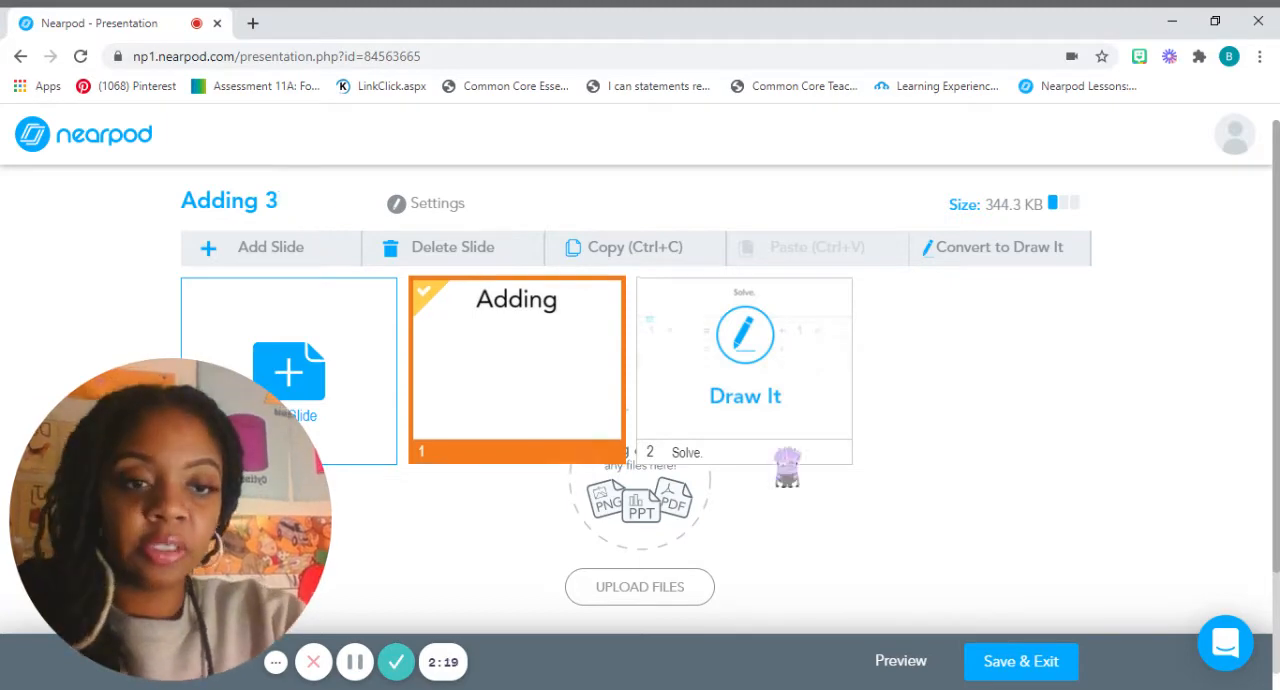
left_click(1052, 665)
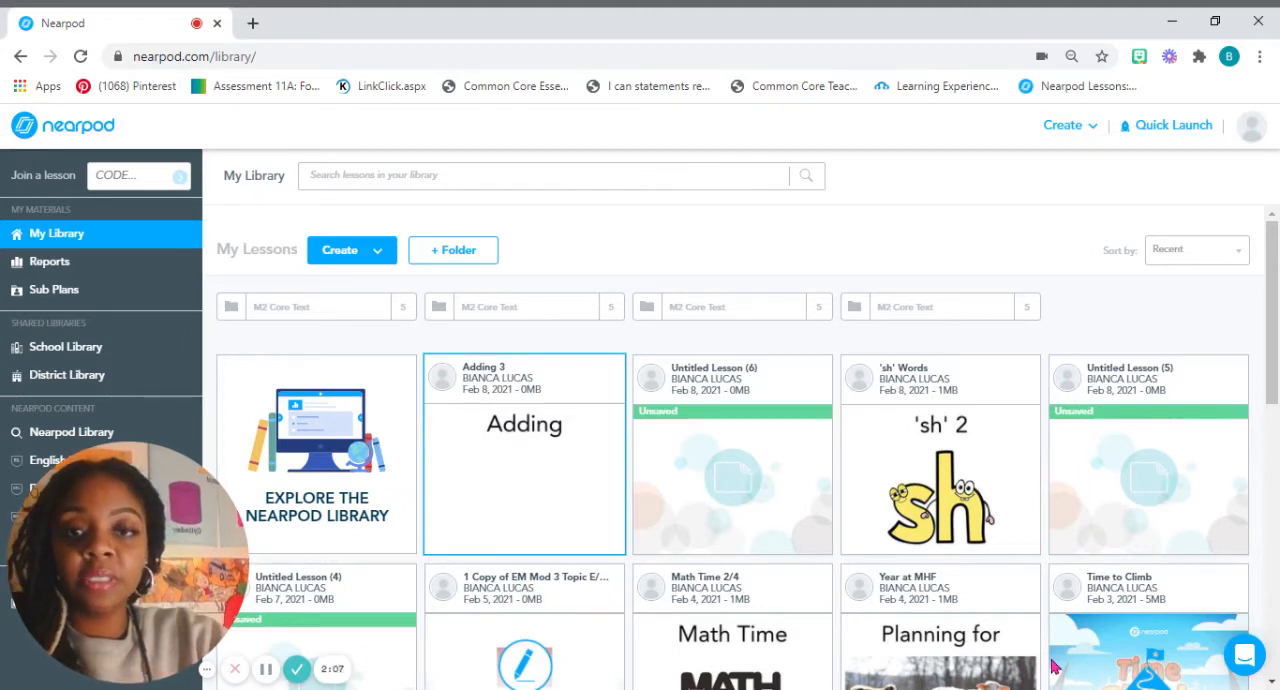
Launch the Adding 3 lesson as Student-Paced, copy its share link and close the sharing window.
mouse_move(592, 498)
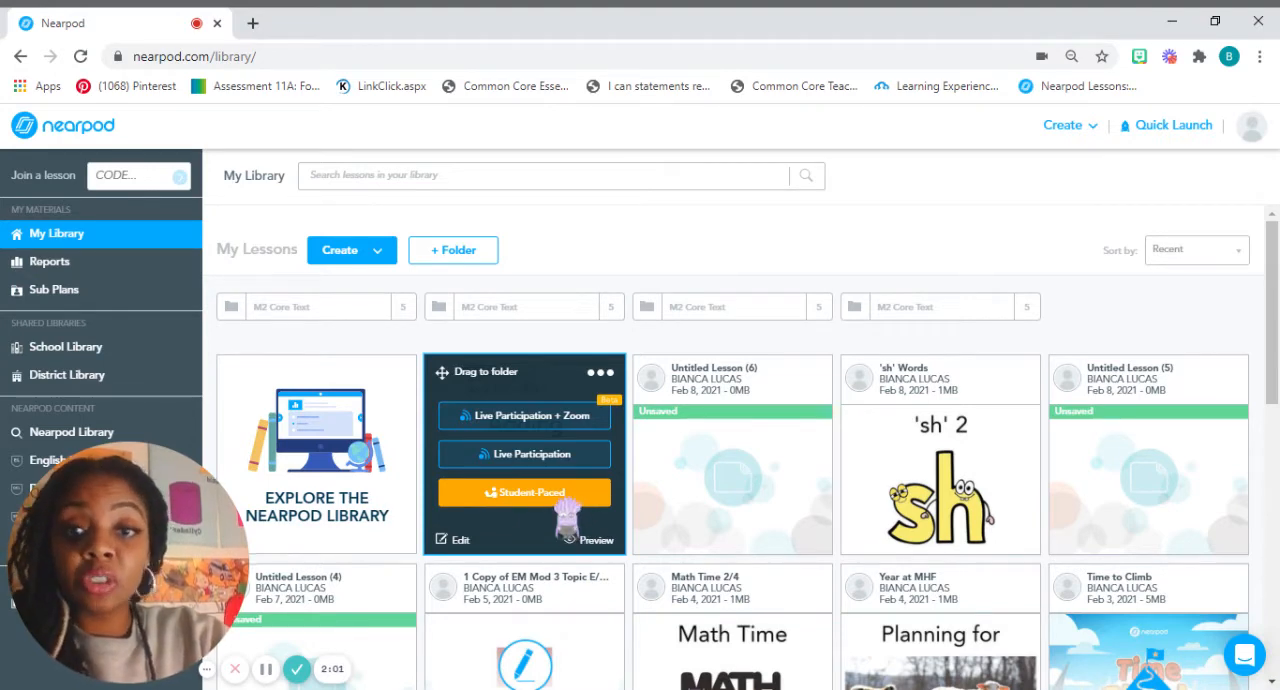
left_click(566, 498)
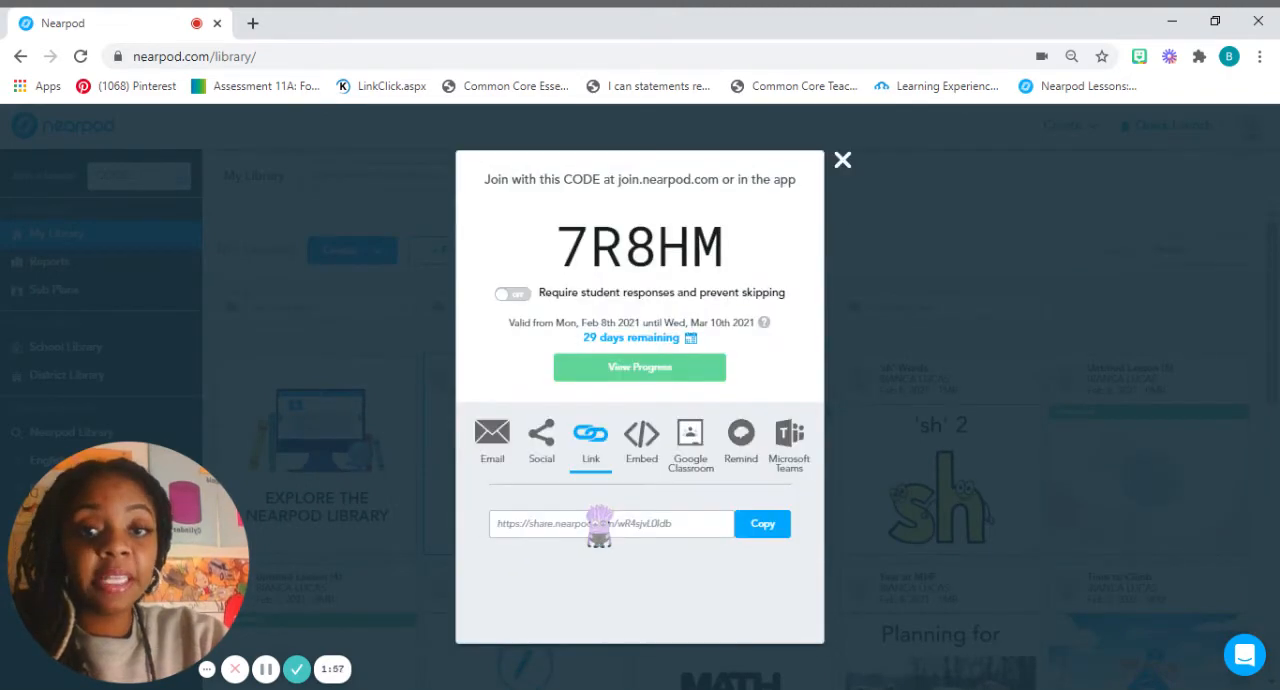
left_click(770, 524)
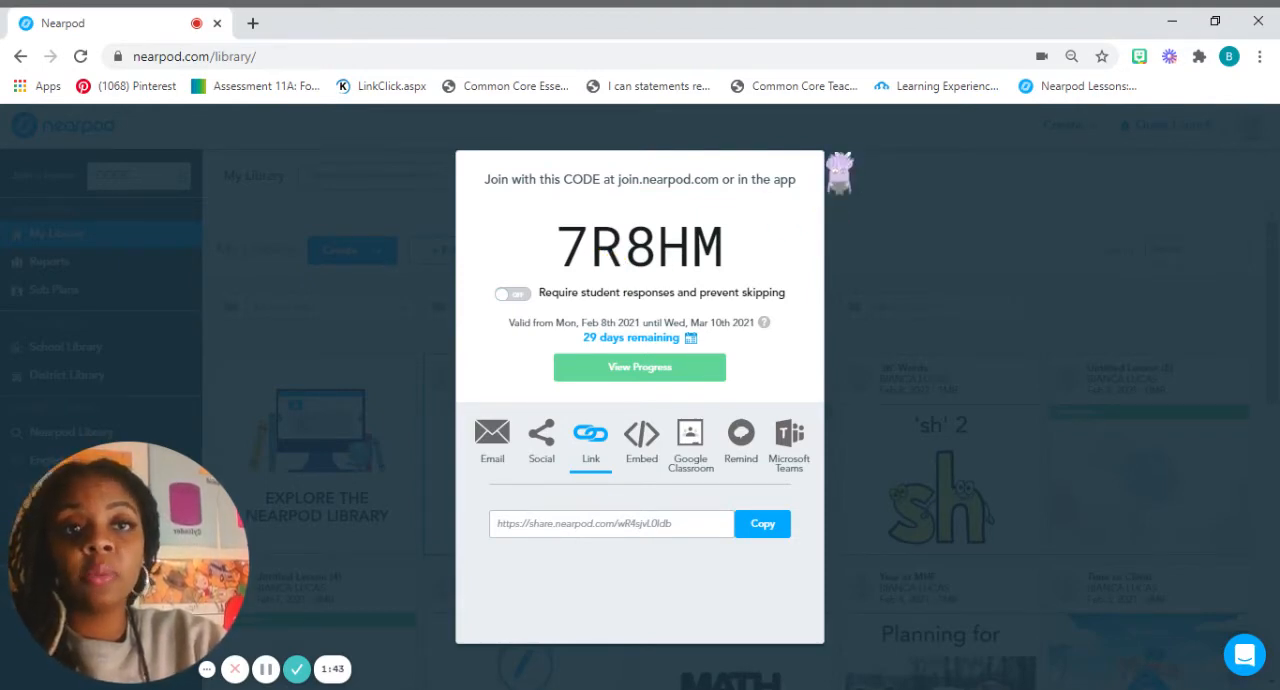
left_click(838, 162)
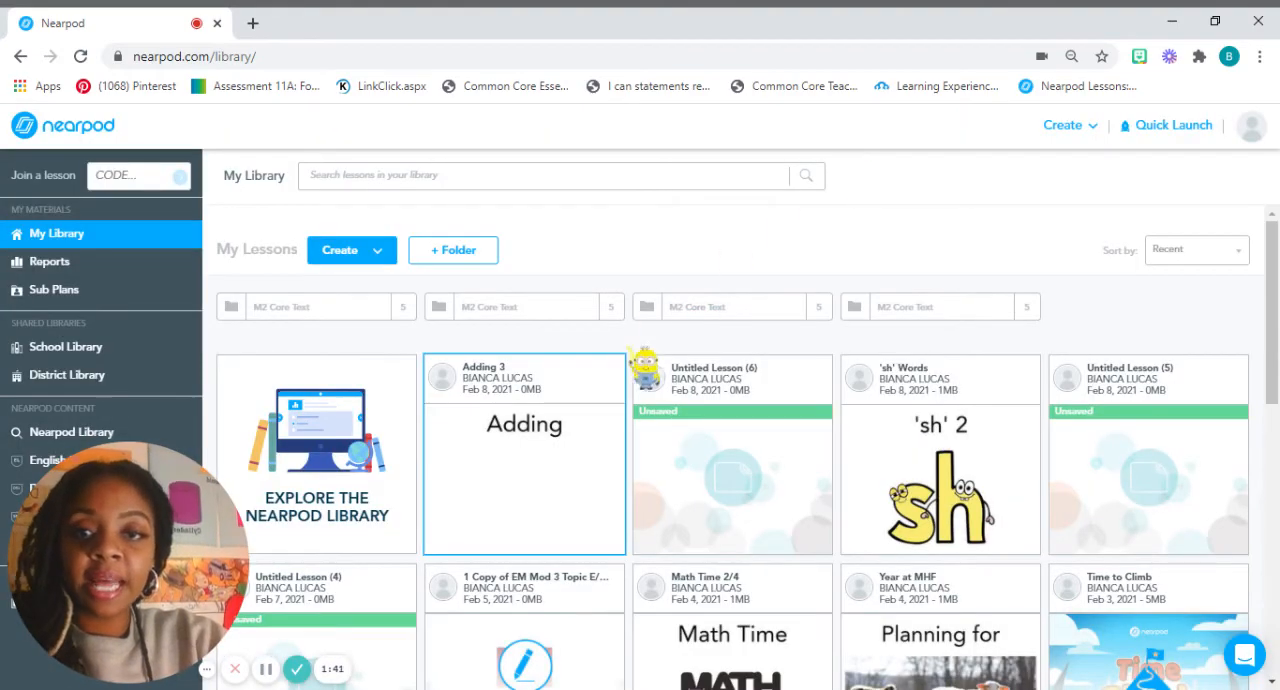
Launch the Adding 3 lesson in Live Participation mode, display its share link and close the join code window.
mouse_move(585, 498)
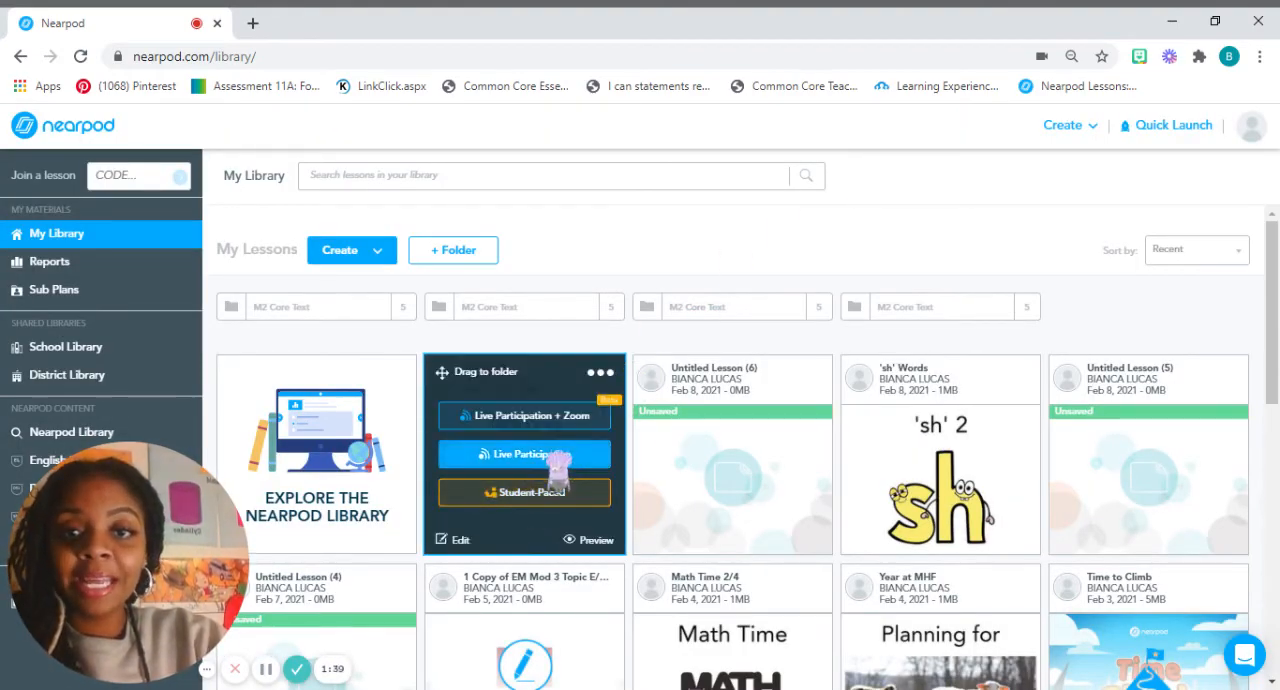
left_click(556, 460)
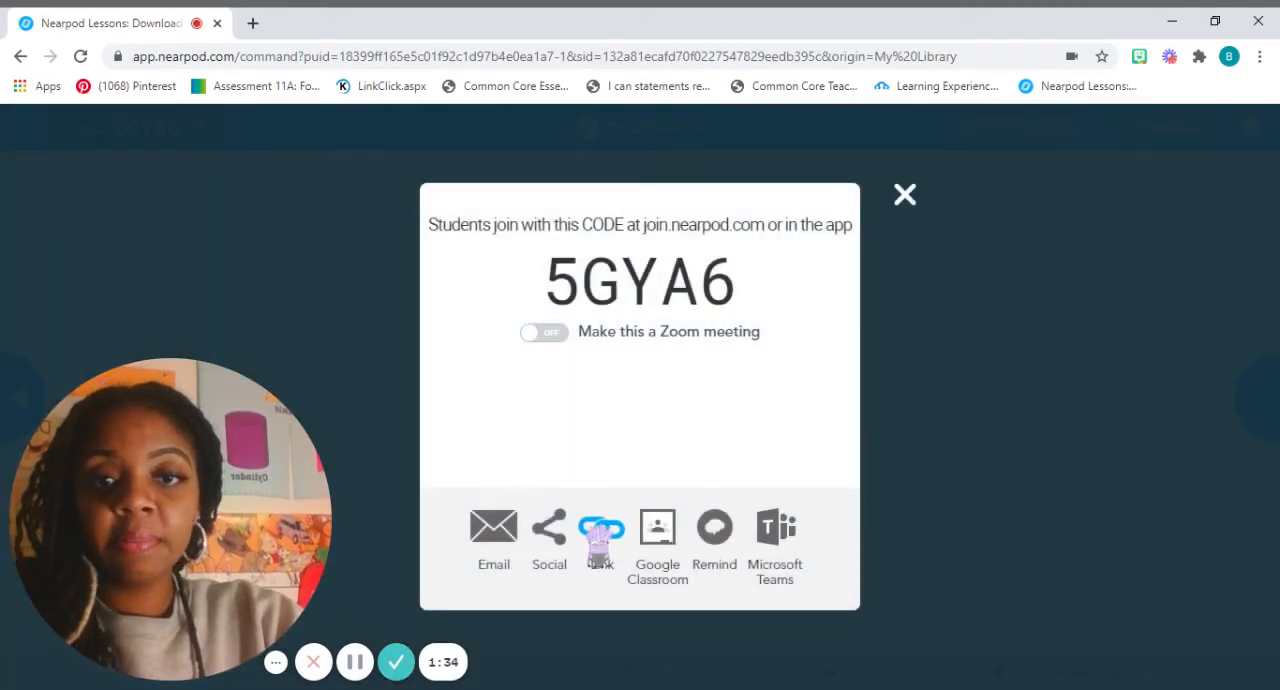
left_click(600, 535)
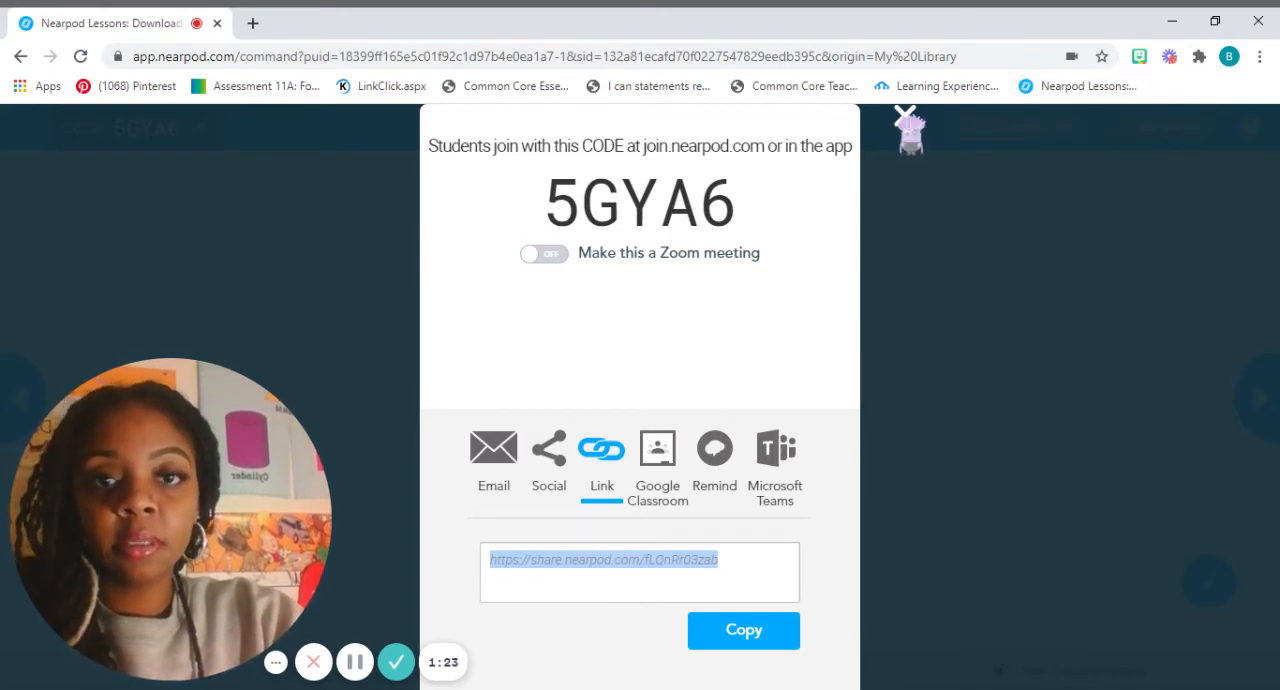
left_click(904, 113)
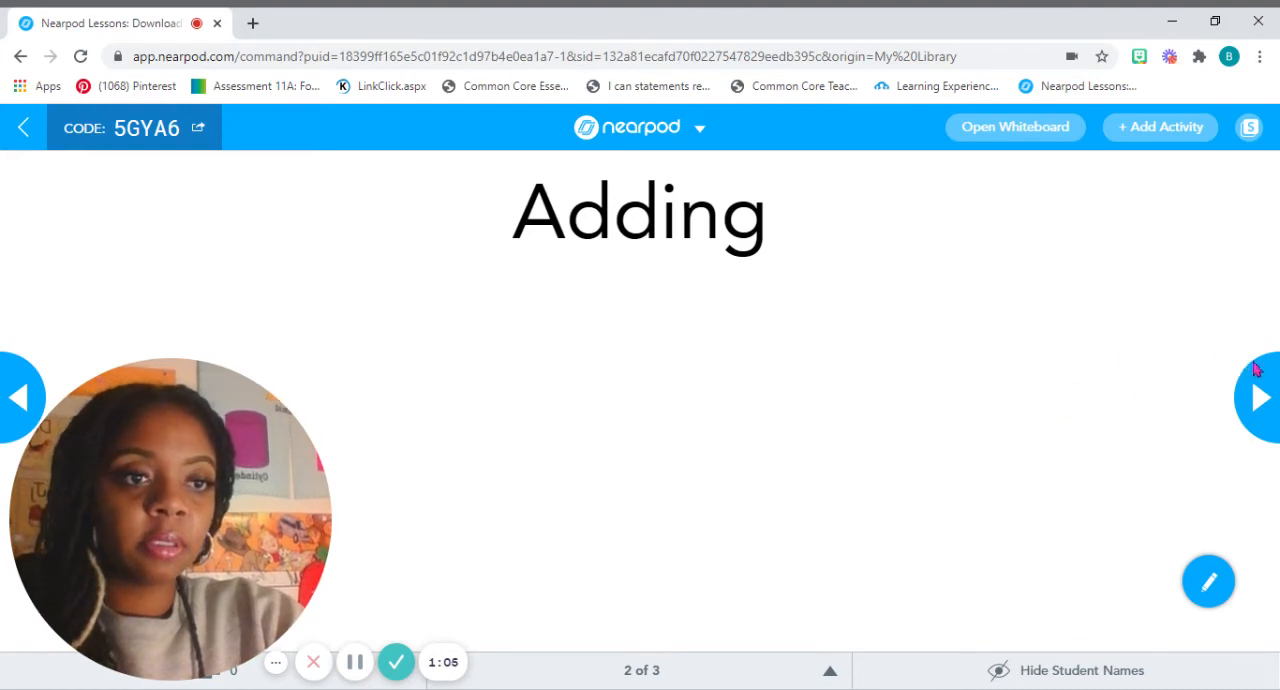
Page forward and back between the Adding slide and the Draw It activity in the live lesson.
left_click(1259, 405)
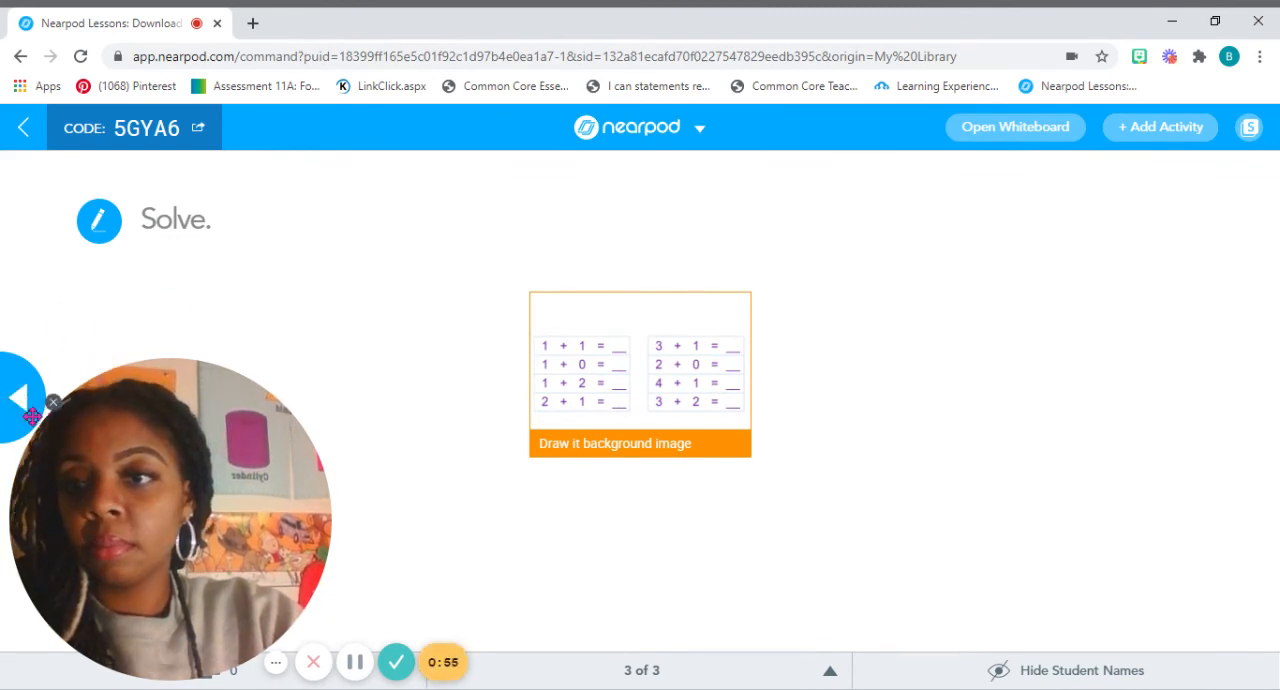
mouse_move(18, 426)
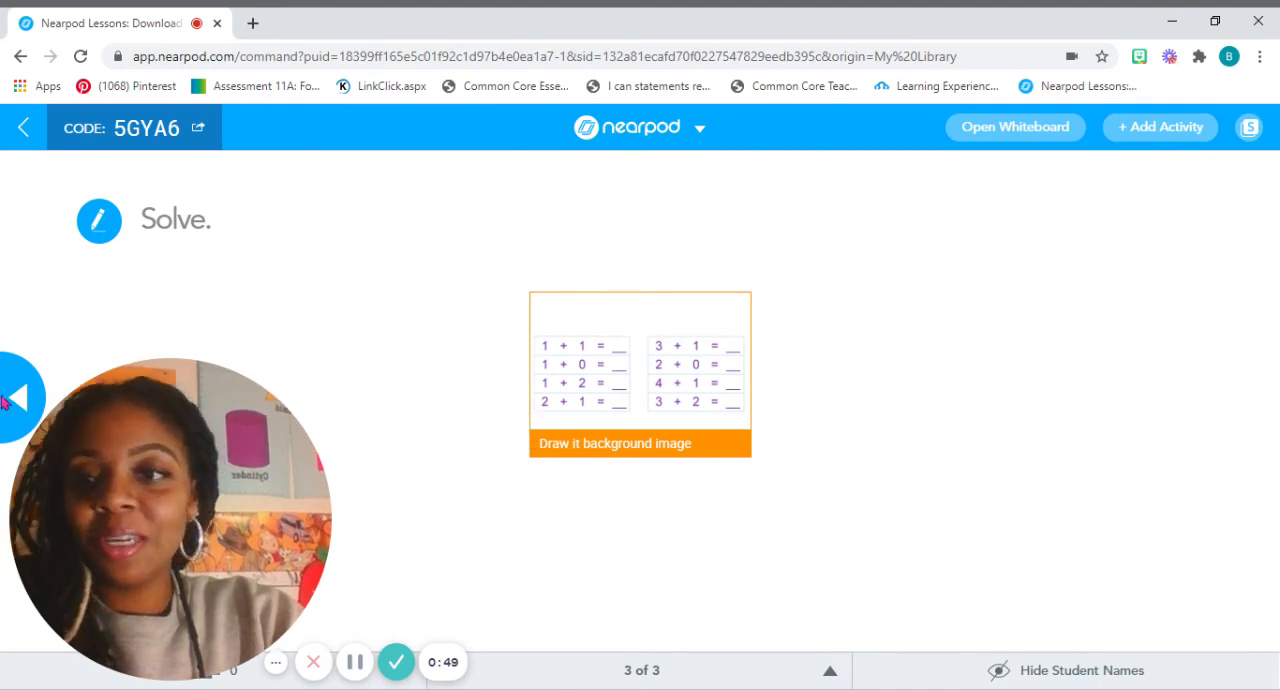
left_click(14, 398)
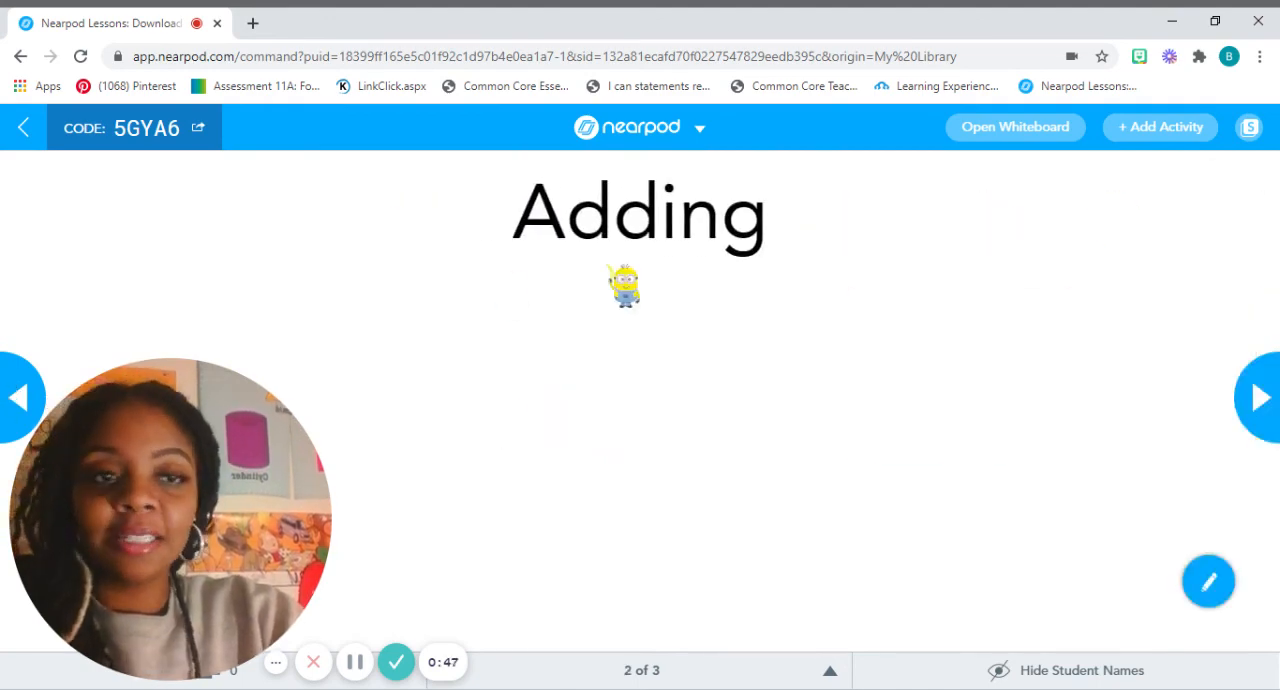
left_click(1260, 398)
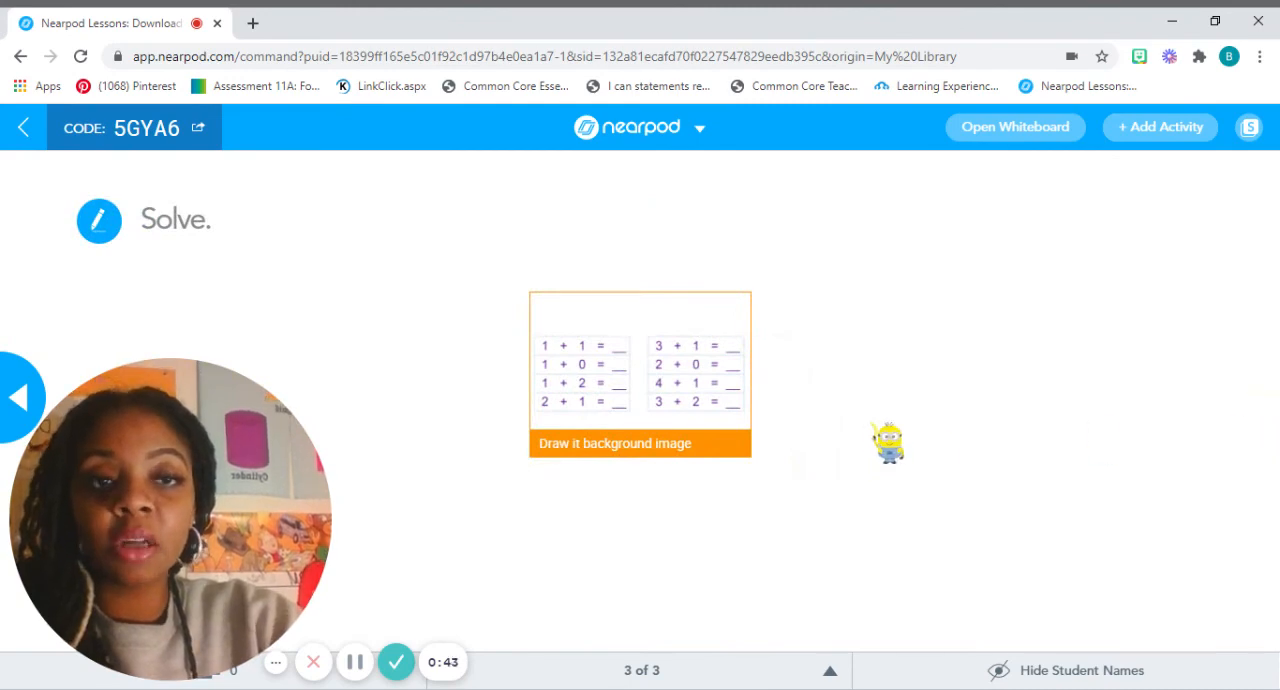